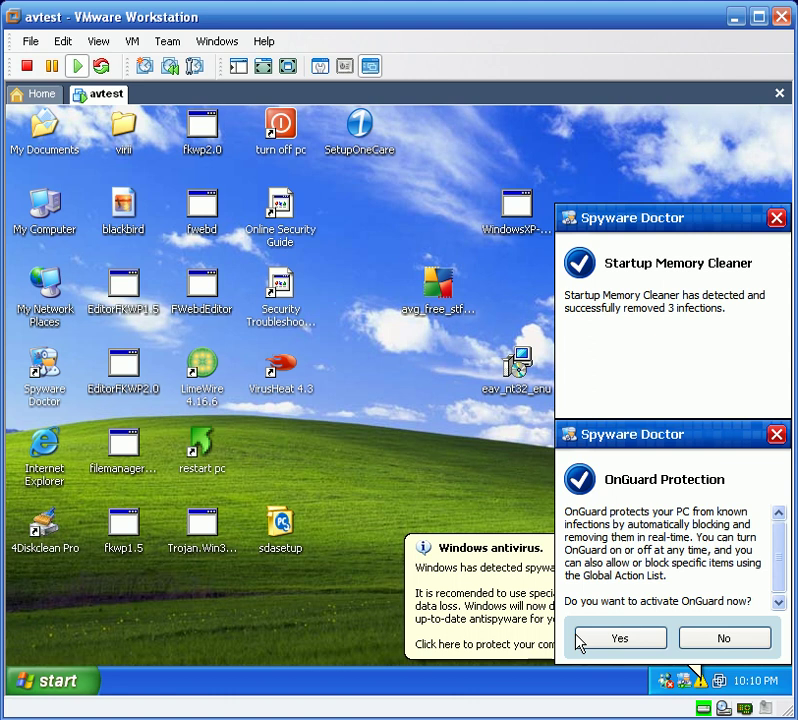
Step: Answer Yes to the OnGuard Protection popup so real-time protection is activated
{"action": "left_click", "coordinate": [632, 638]}
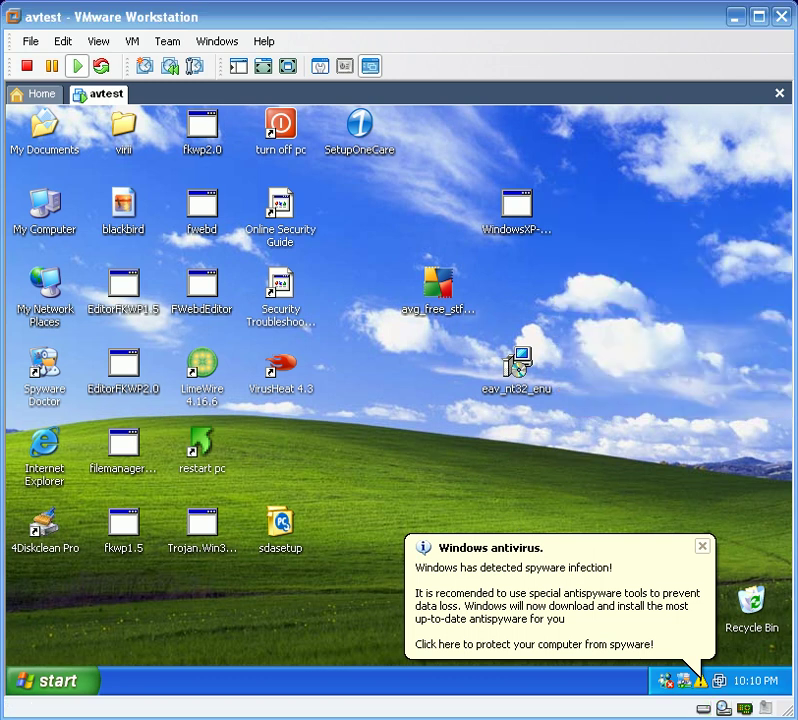
Step: Close the fake 'Windows antivirus' tray balloon warning on the XP desktop
{"action": "left_click", "coordinate": [704, 547]}
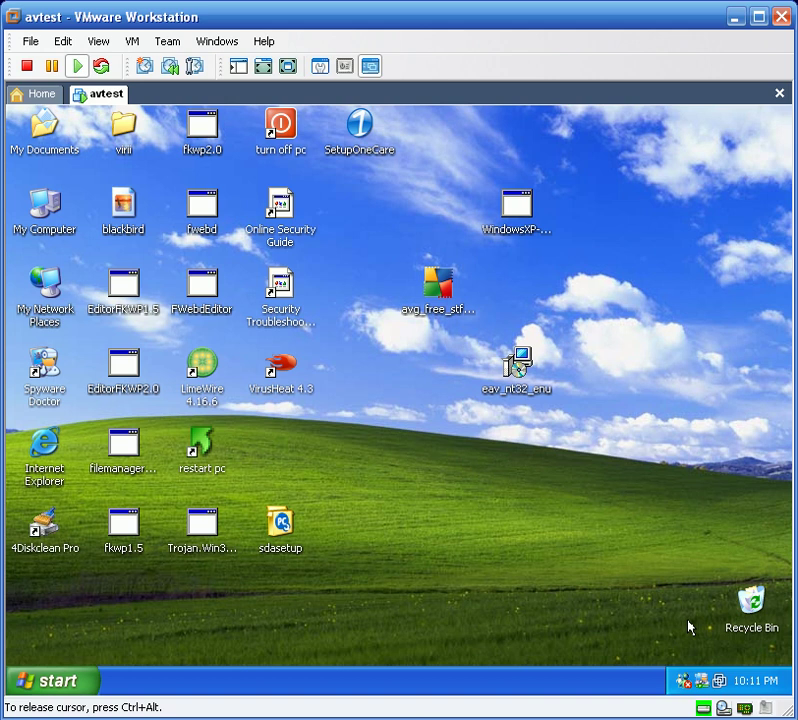
Step: Open Spyware Doctor from its tray icon and go to its General Settings page
{"action": "double_click", "coordinate": [700, 682]}
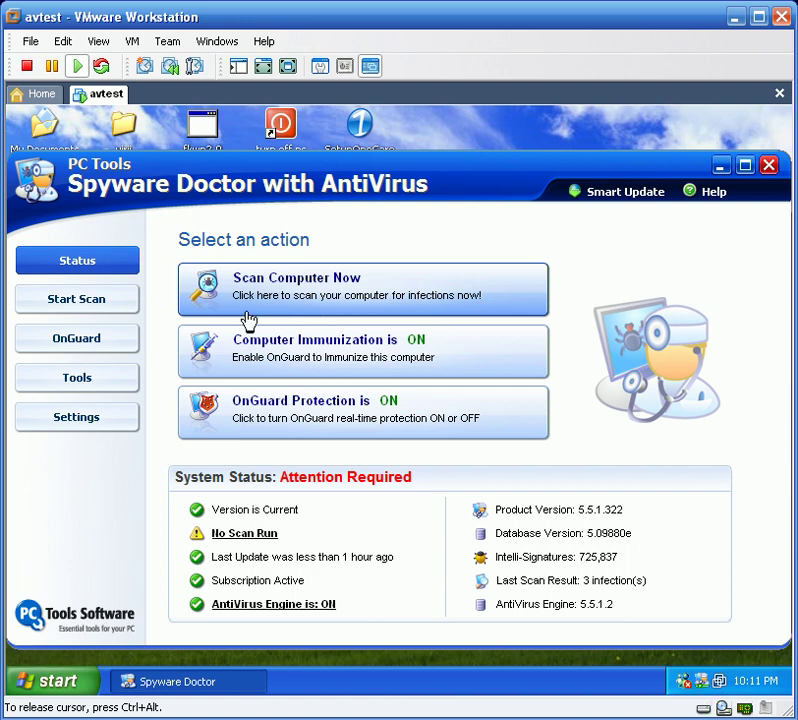
{"action": "left_click", "coordinate": [81, 418]}
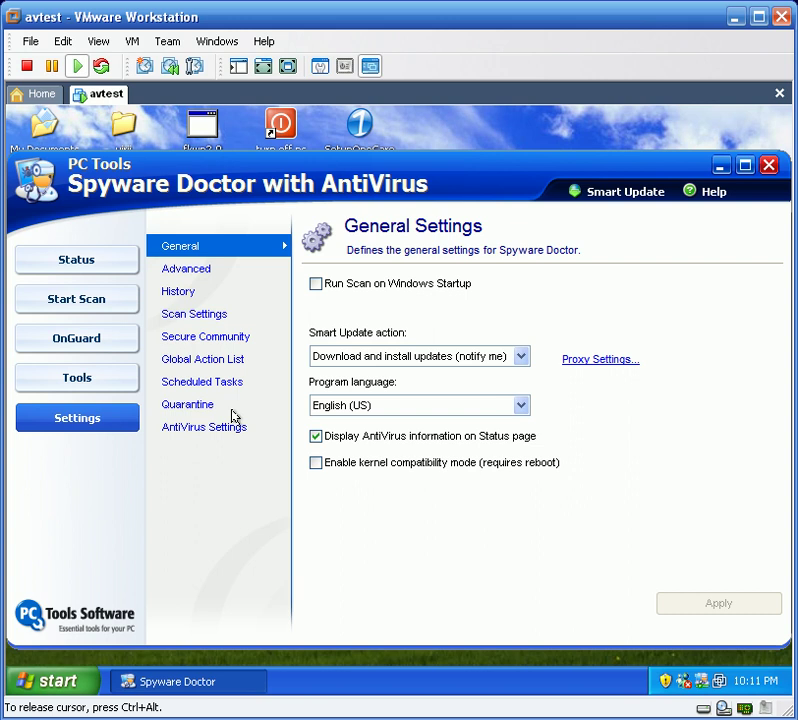
Step: Enable OnGuard PUP detection, rootkit scanning, and a restore point before removal
{"action": "left_click", "coordinate": [198, 272]}
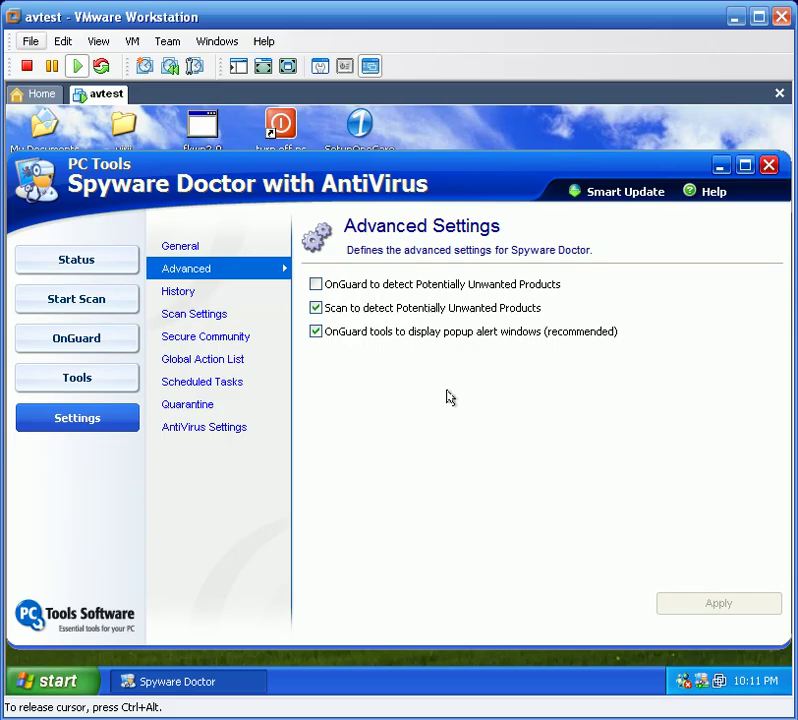
{"action": "left_click", "coordinate": [316, 285]}
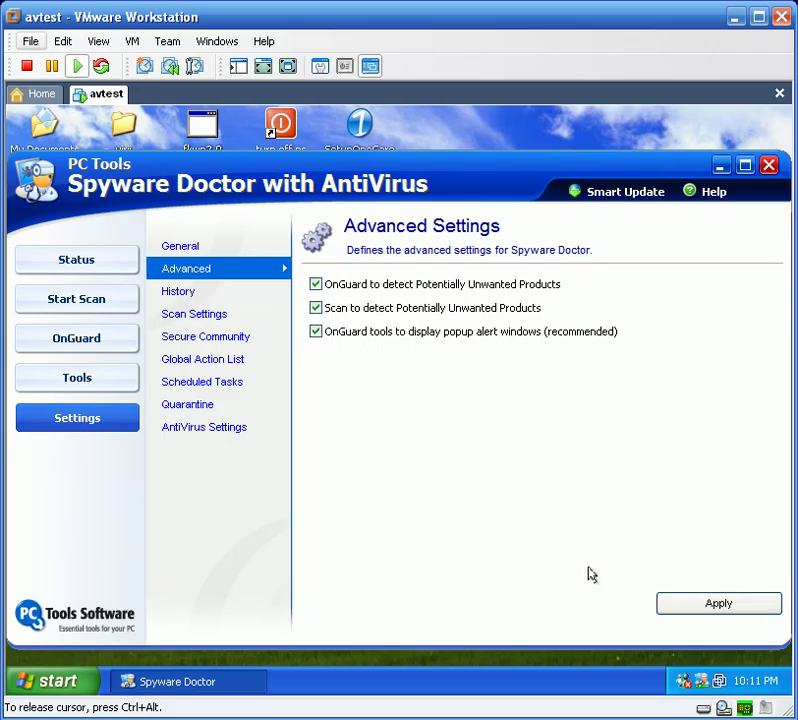
{"action": "left_click", "coordinate": [698, 606]}
{"action": "left_click", "coordinate": [190, 294]}
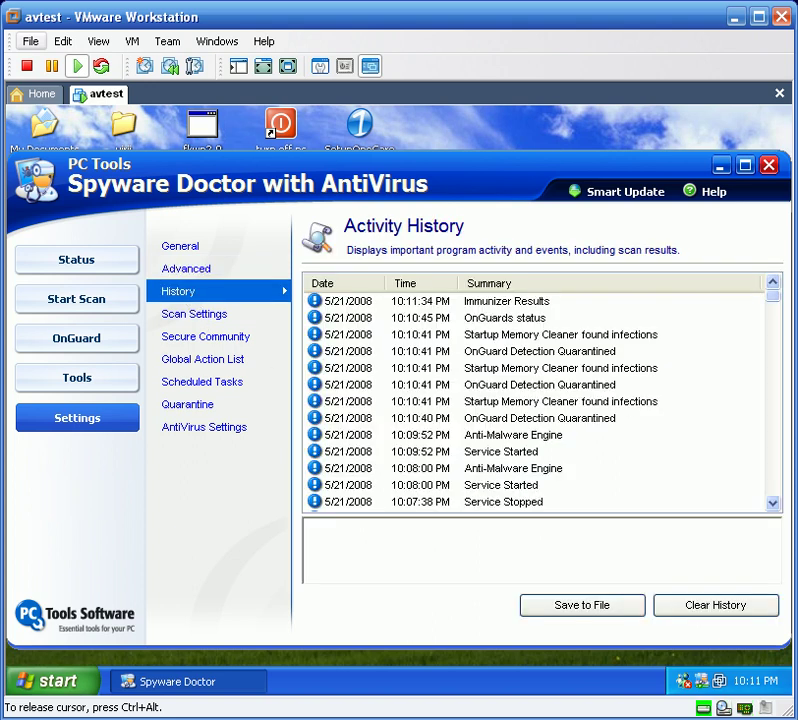
{"action": "left_click", "coordinate": [195, 318]}
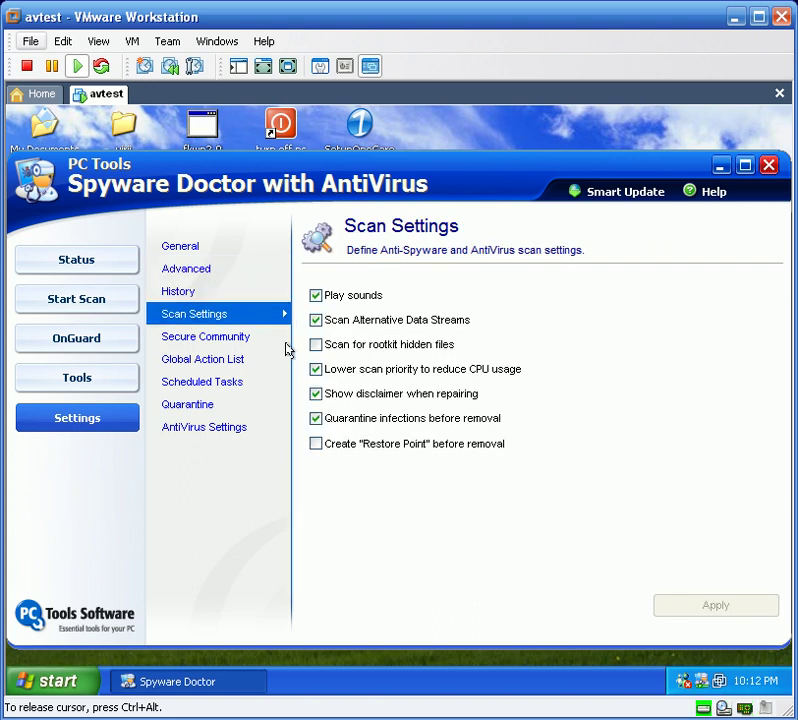
{"action": "left_click", "coordinate": [317, 347]}
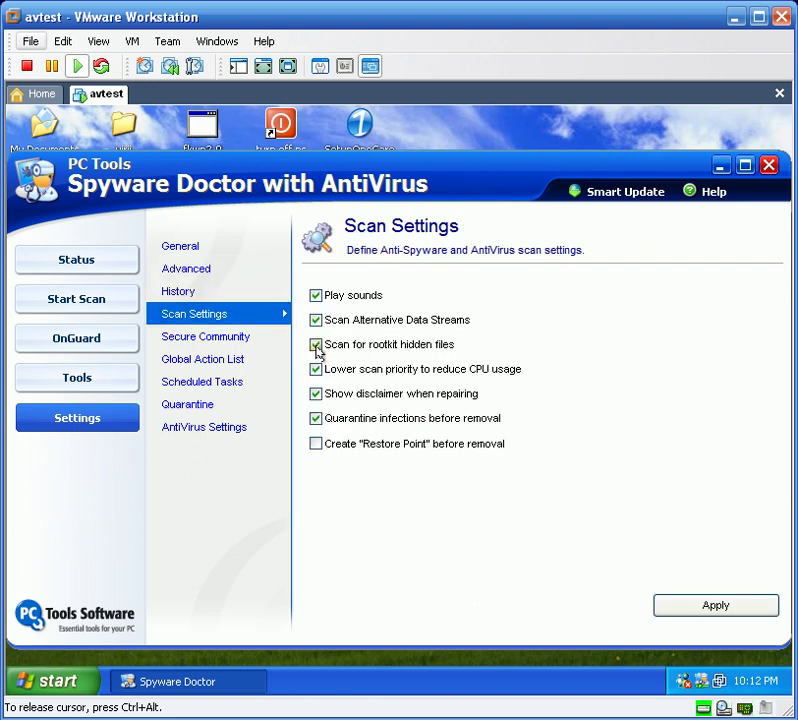
{"action": "left_click", "coordinate": [316, 444]}
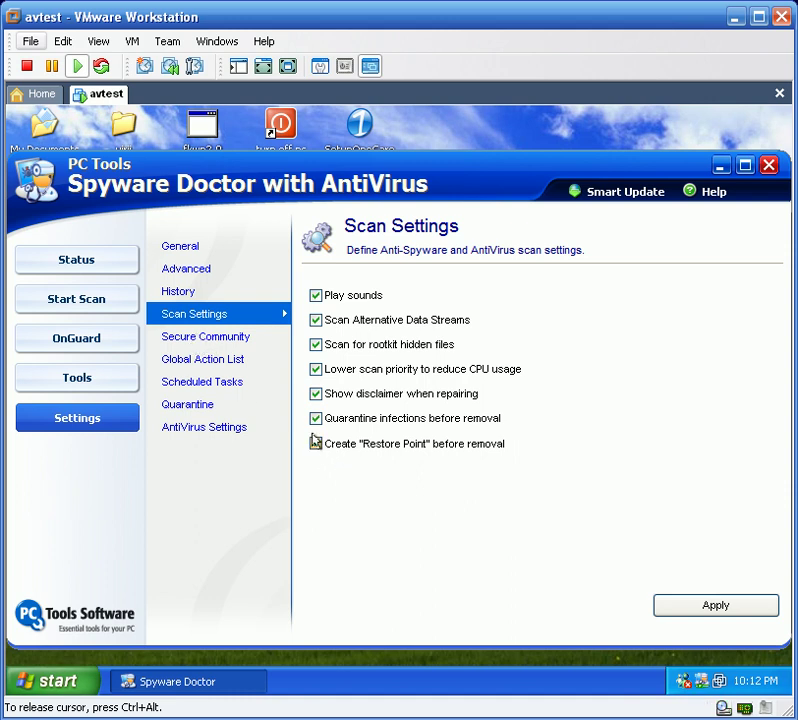
Step: Set Secure Community to automatically submit suspicious files and apply it
{"action": "left_click", "coordinate": [196, 318]}
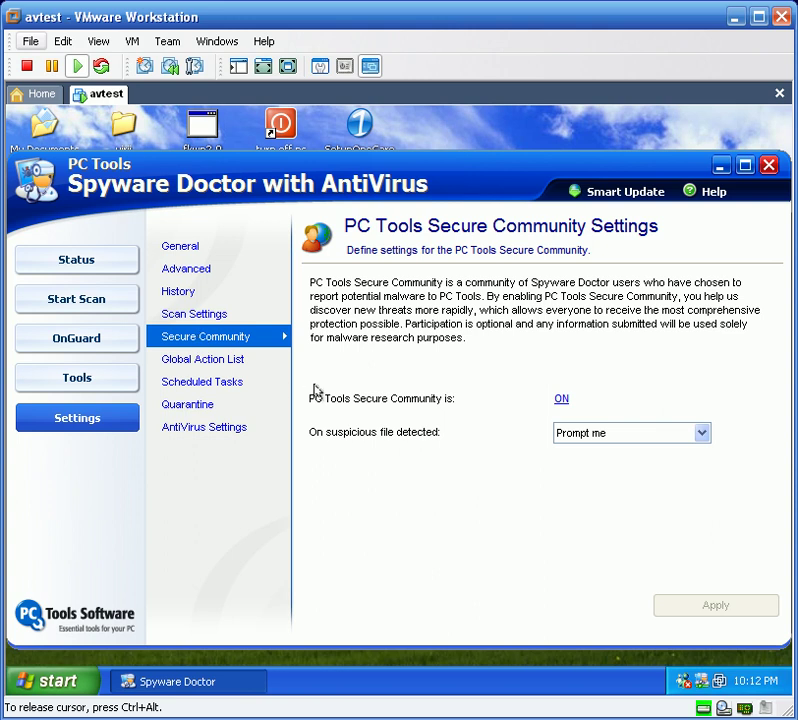
{"action": "left_click", "coordinate": [702, 434]}
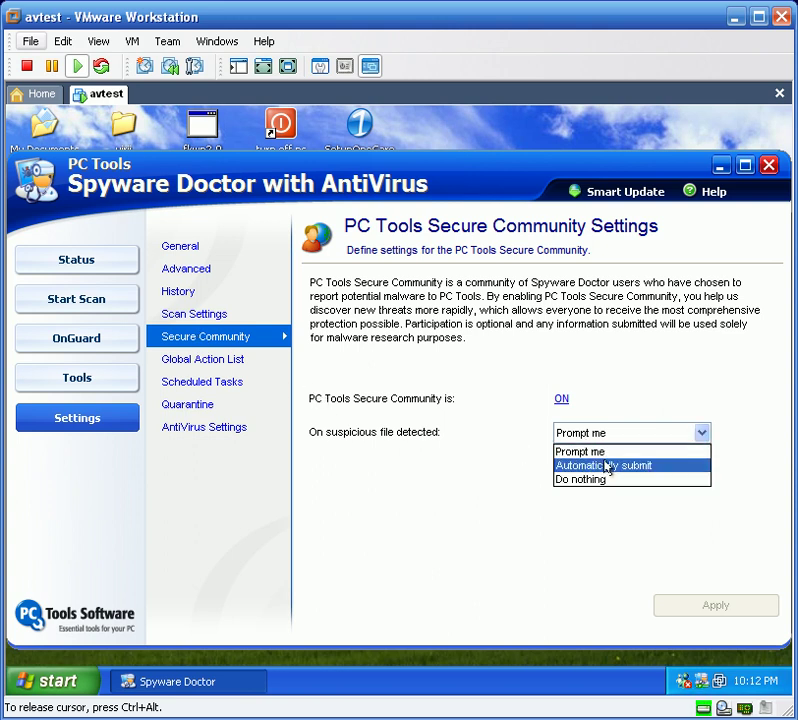
{"action": "left_click", "coordinate": [606, 466]}
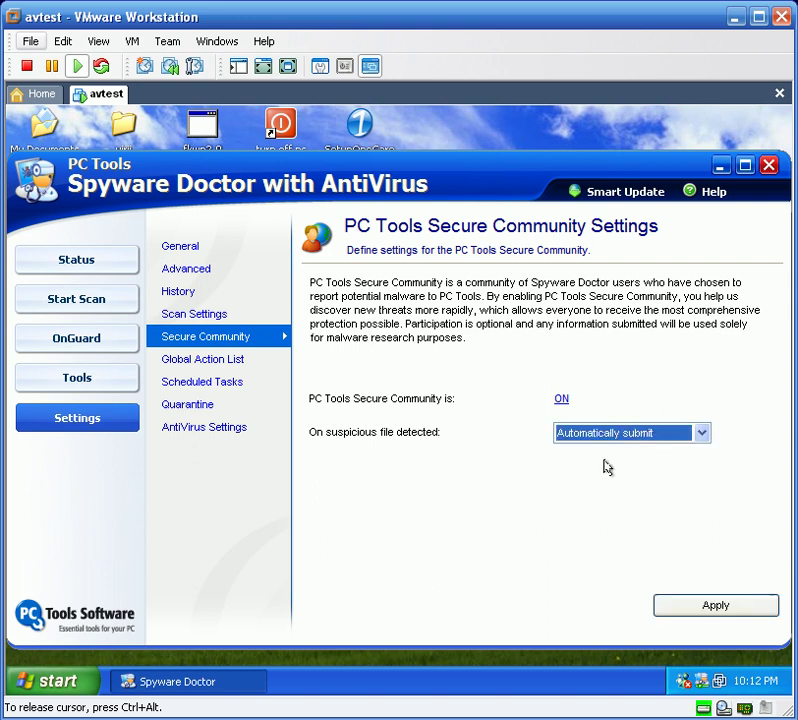
{"action": "left_click", "coordinate": [700, 611]}
{"action": "left_click", "coordinate": [207, 358]}
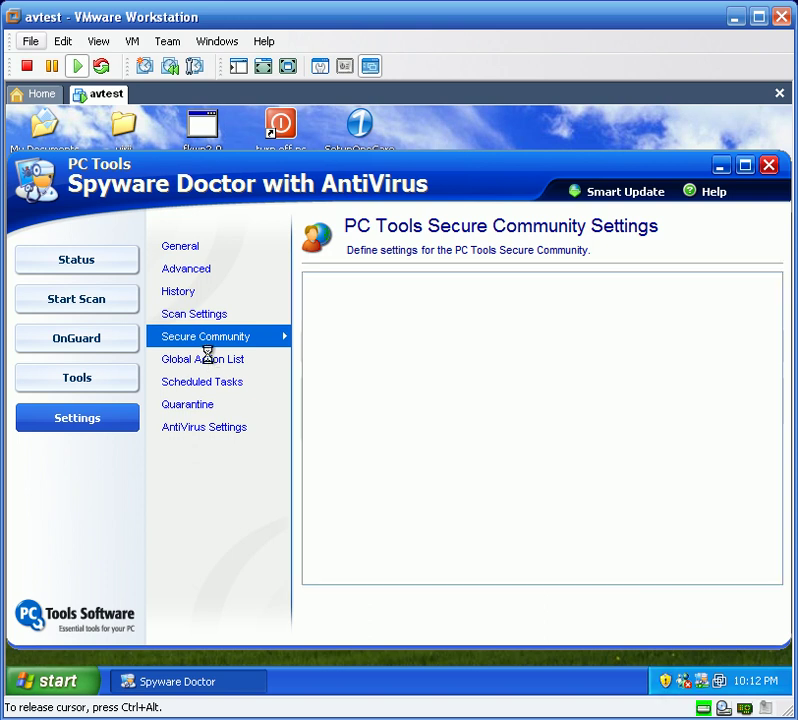
Step: Review scheduled tasks and quarantine, then keep the AntiVirus scan method at Normal
{"action": "left_click", "coordinate": [208, 386]}
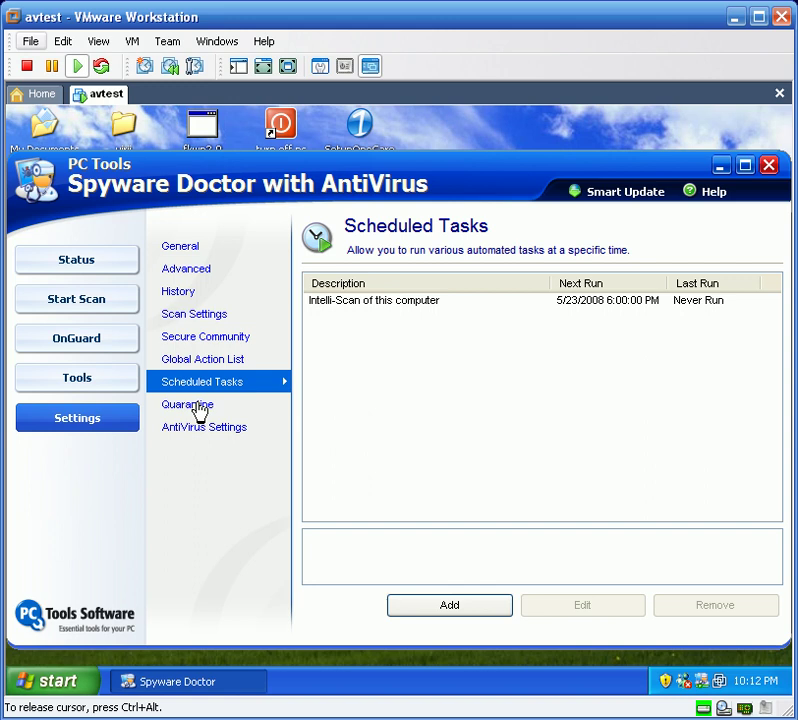
{"action": "left_click", "coordinate": [199, 407]}
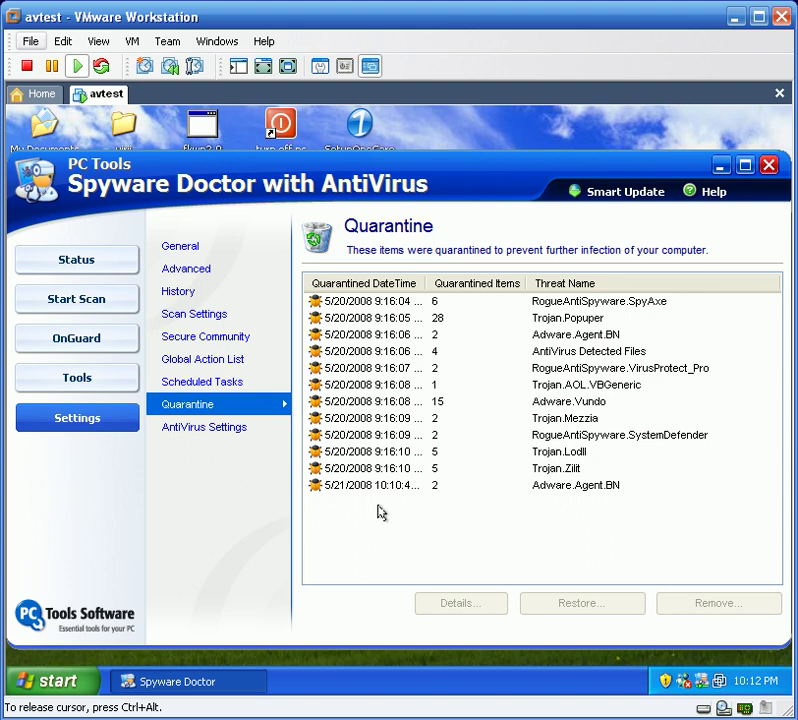
{"action": "left_click", "coordinate": [217, 432]}
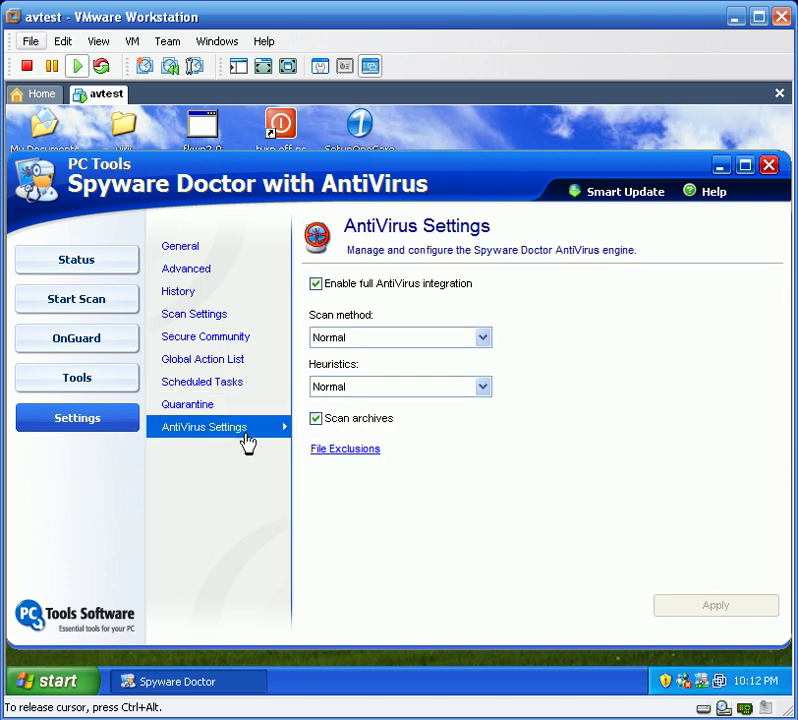
{"action": "left_click", "coordinate": [464, 342]}
{"action": "left_click", "coordinate": [464, 342]}
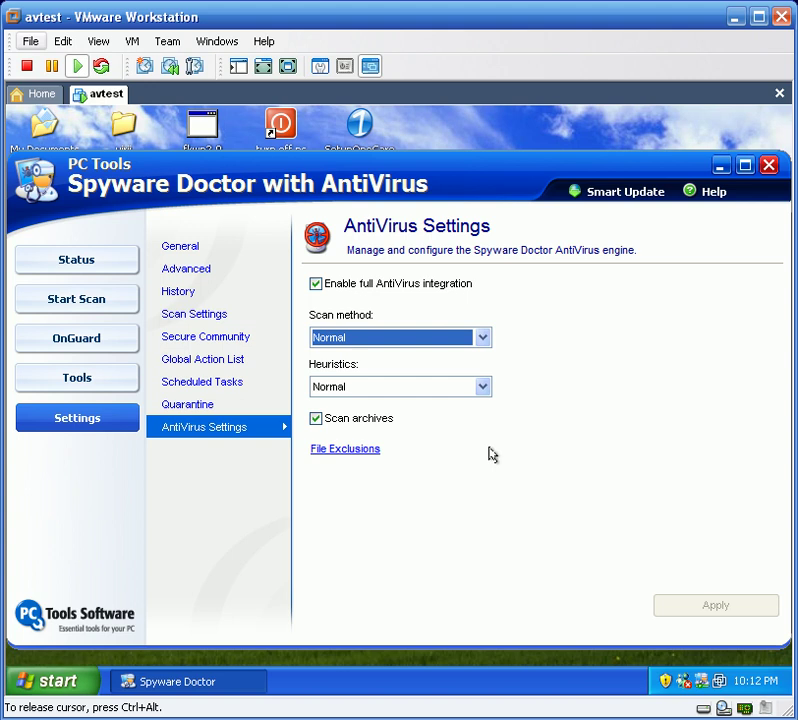
Step: Look through the OnGuard guards and set File Guard to check All Files and Processes
{"action": "left_click", "coordinate": [80, 344]}
{"action": "left_click", "coordinate": [209, 301]}
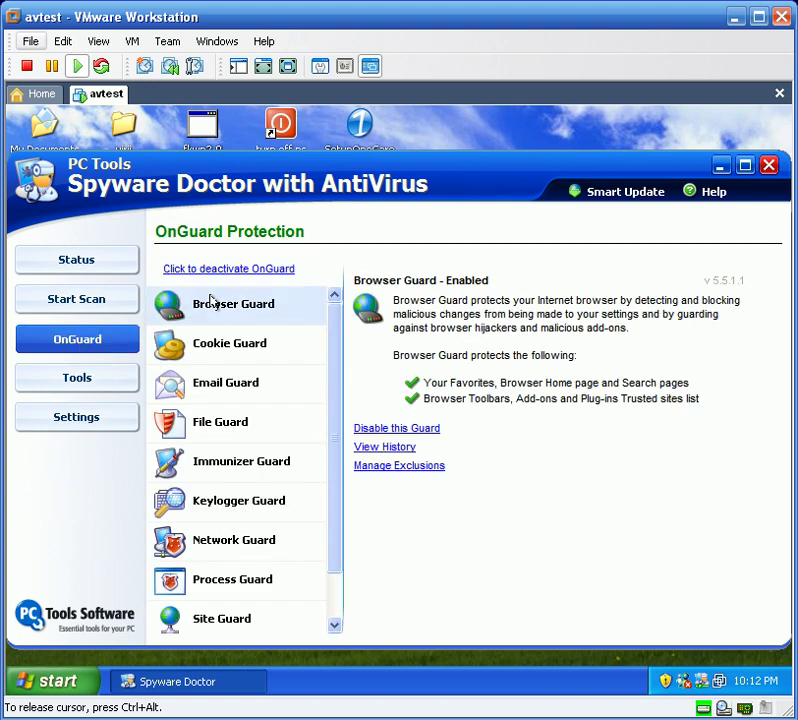
{"action": "left_click", "coordinate": [214, 339]}
{"action": "left_click", "coordinate": [227, 385]}
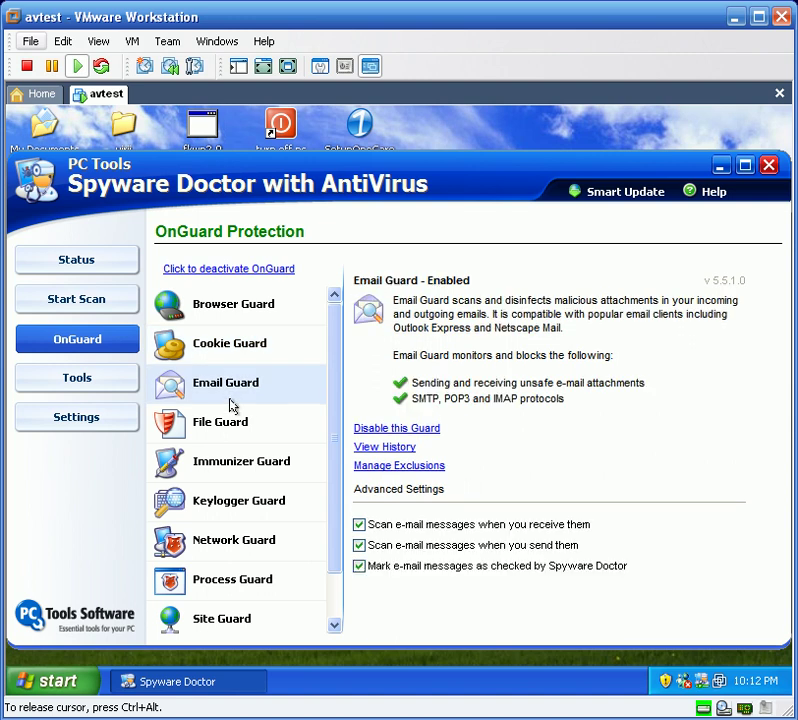
{"action": "left_click", "coordinate": [240, 425]}
{"action": "left_click", "coordinate": [236, 458]}
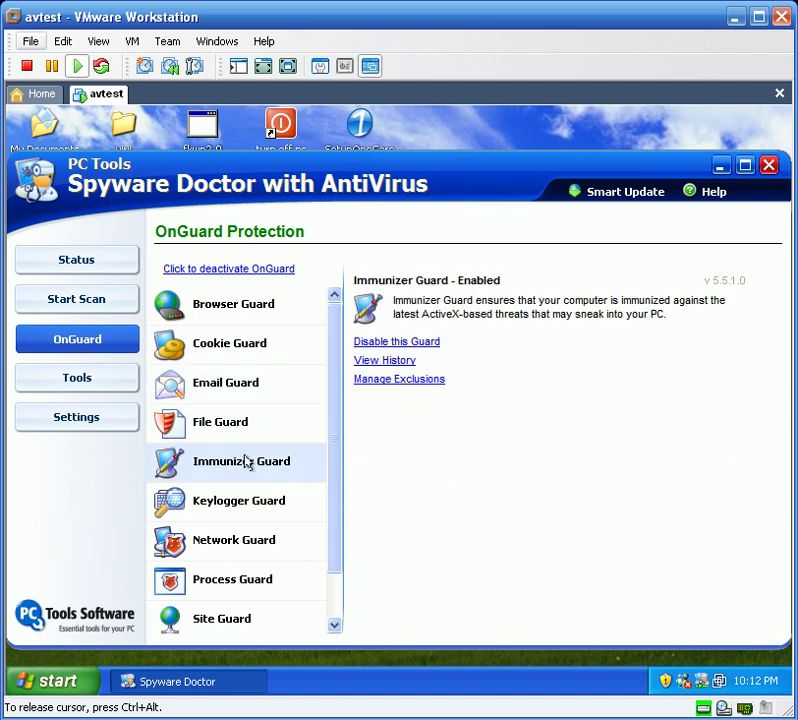
{"action": "left_click", "coordinate": [214, 422]}
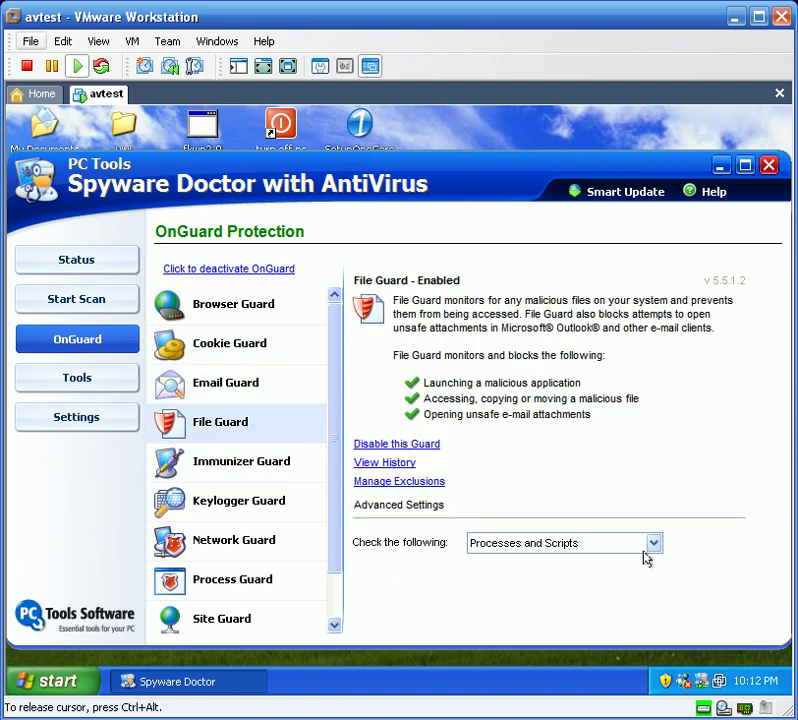
{"action": "left_click", "coordinate": [553, 545]}
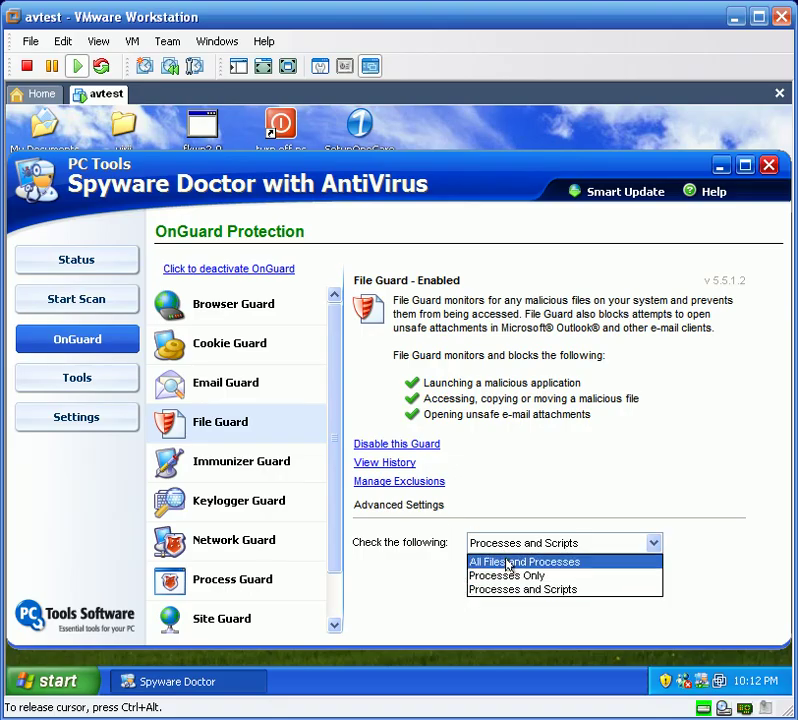
{"action": "left_click", "coordinate": [508, 562]}
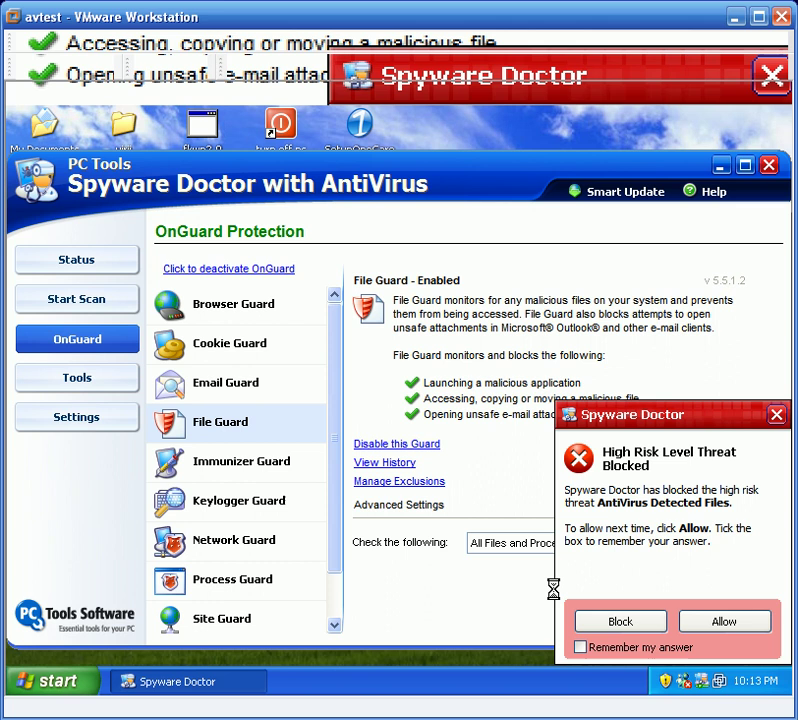
Step: Block the high-risk threat with 'Remember my answer' ticked, then go to System Scan
{"action": "left_click", "coordinate": [579, 647]}
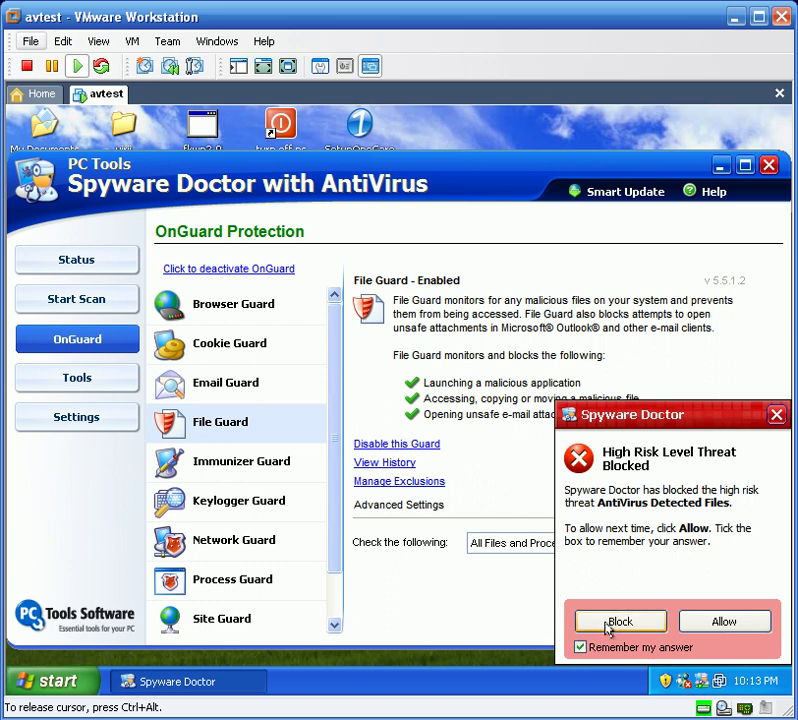
{"action": "left_click", "coordinate": [606, 628]}
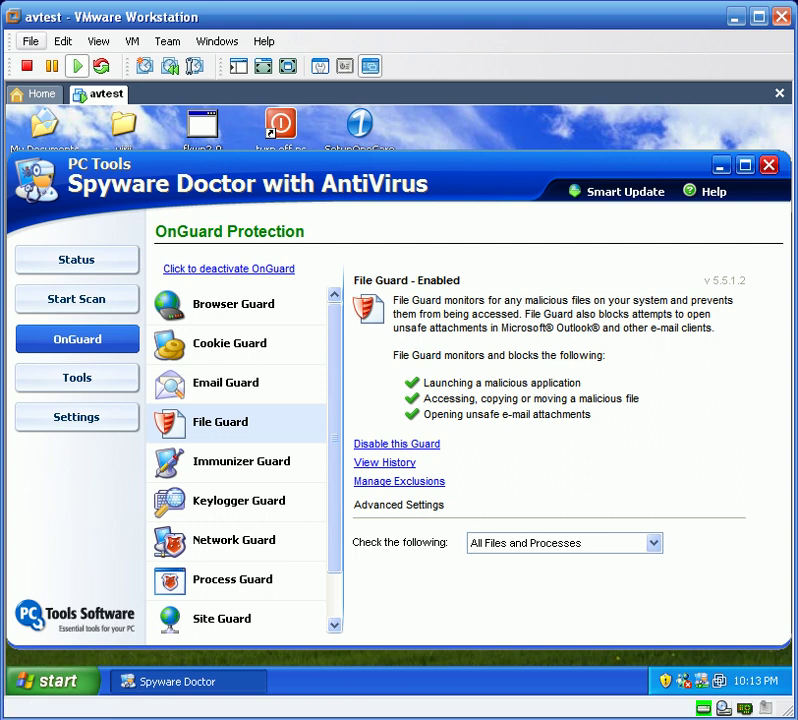
{"action": "left_click", "coordinate": [60, 299]}
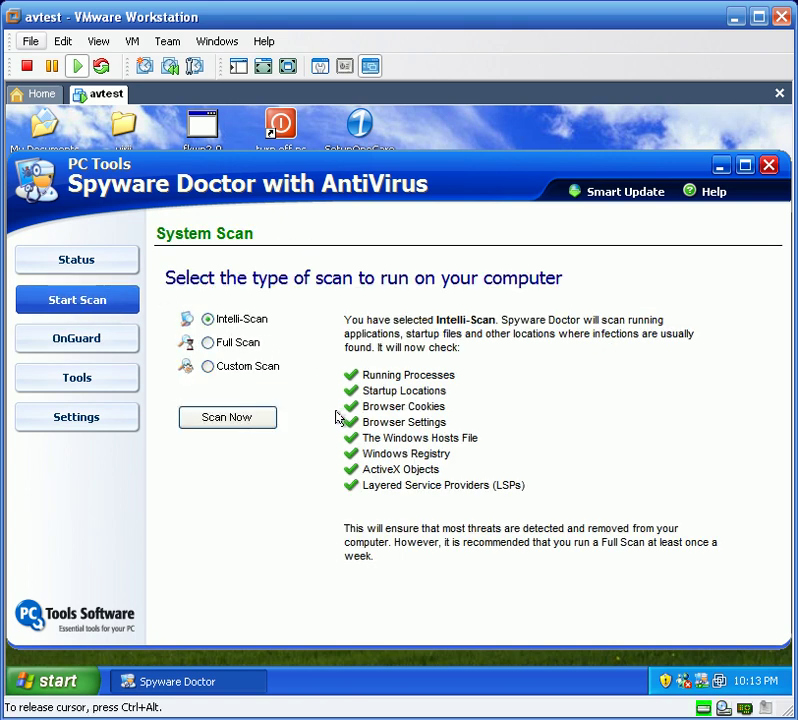
Step: Select Full Scan of all drives instead of Intelli-Scan
{"action": "left_click", "coordinate": [208, 342]}
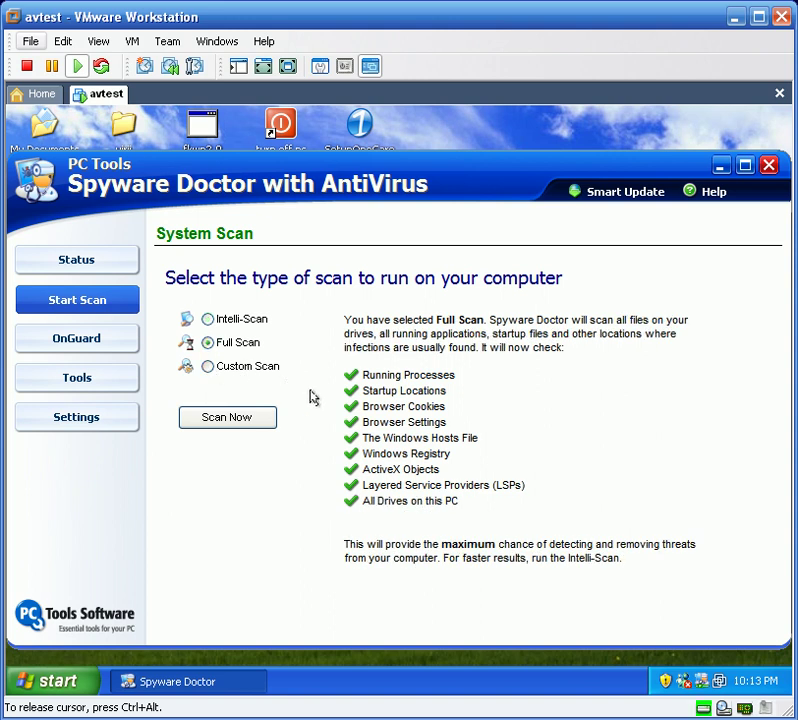